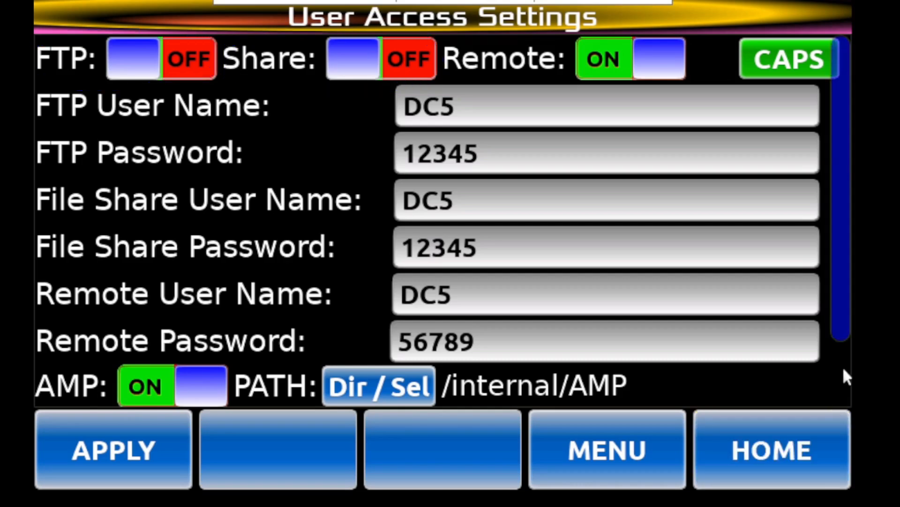
- Review the User Access Settings and enable both FTP and file share access on the device
{"action": "scroll", "coordinate": [843, 366], "scroll_direction": "down", "scroll_amount": 1}
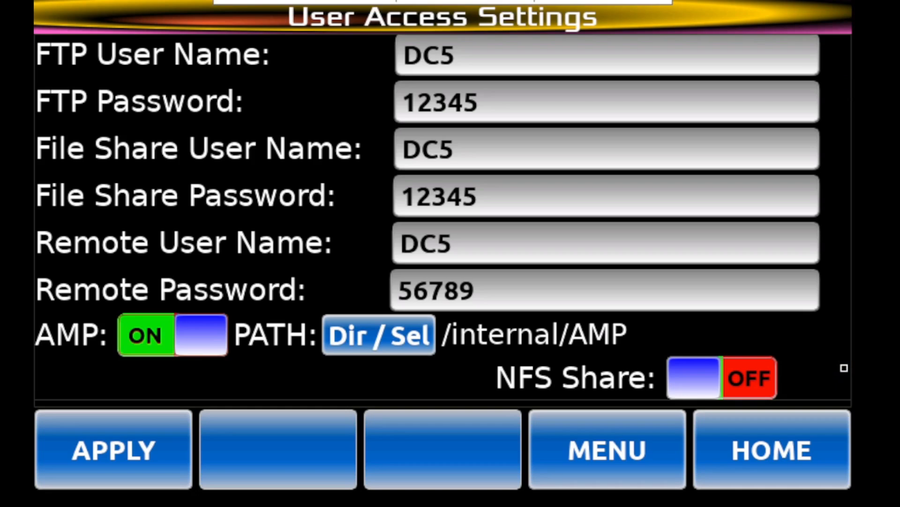
{"action": "scroll", "coordinate": [443, 221], "scroll_direction": "up", "scroll_amount": 2}
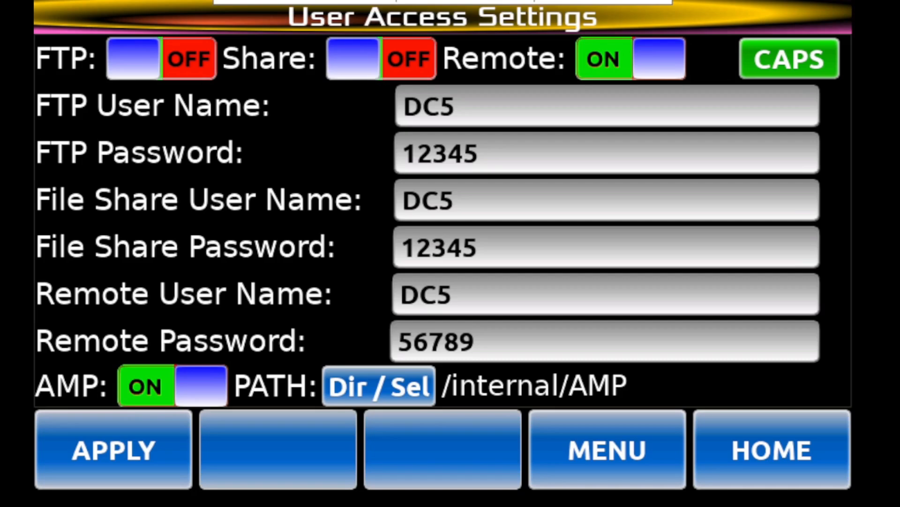
{"action": "left_click", "coordinate": [157, 482]}
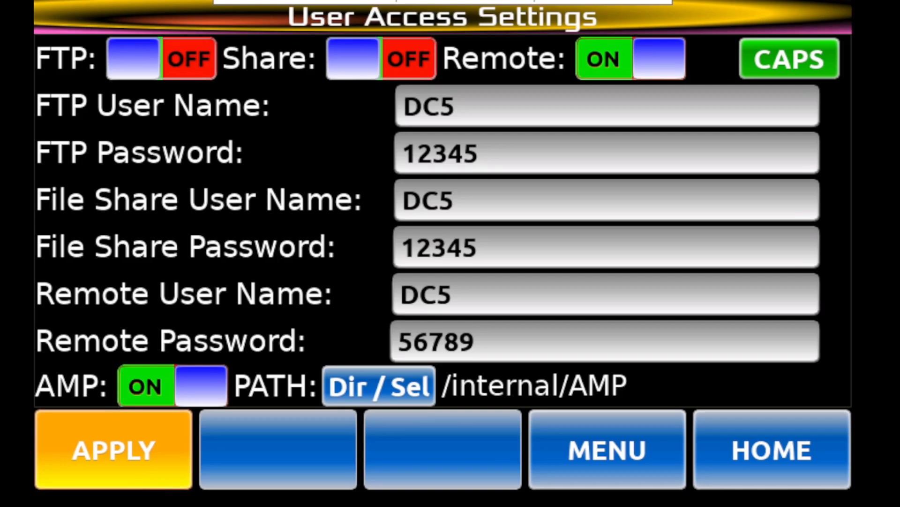
{"action": "left_click", "coordinate": [136, 60]}
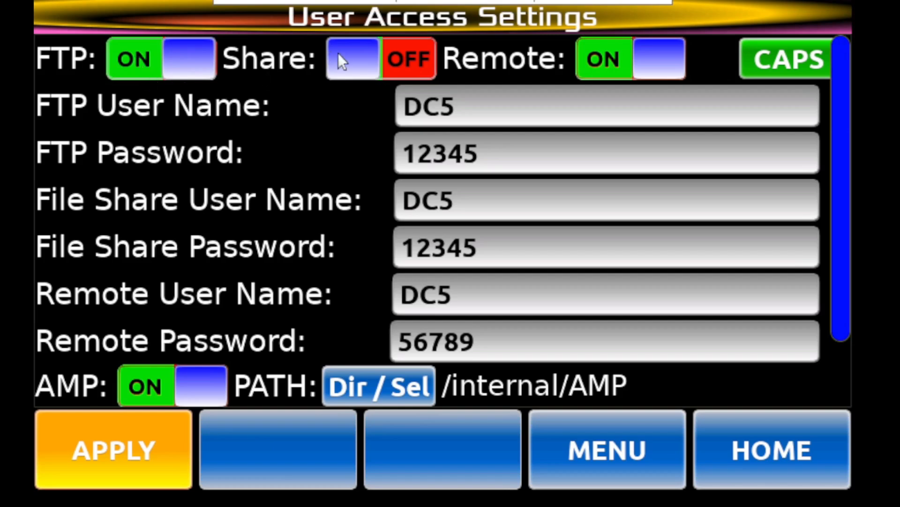
{"action": "left_click", "coordinate": [375, 75]}
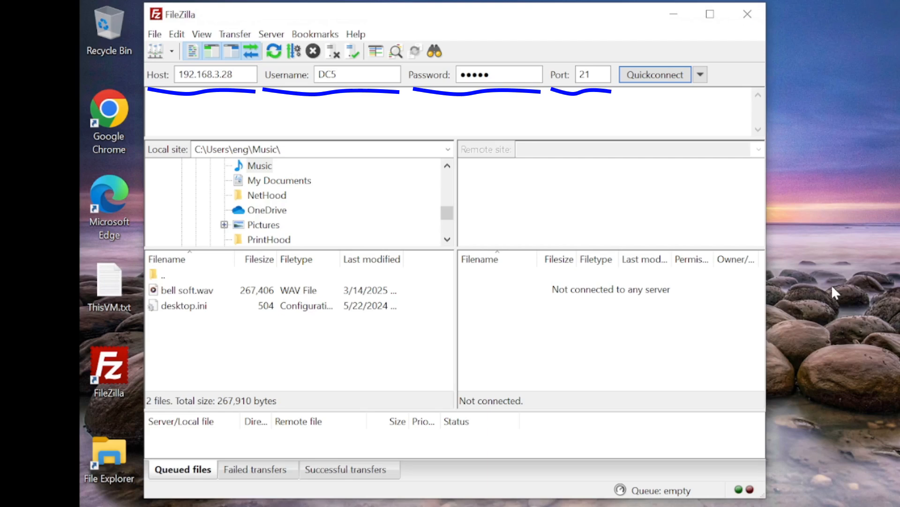
- Connect FileZilla to the FTP server at 192.168.3.28 and download car burnout1.wav from 360 Clips/Effects into the local Music folder
{"action": "left_click", "coordinate": [664, 79]}
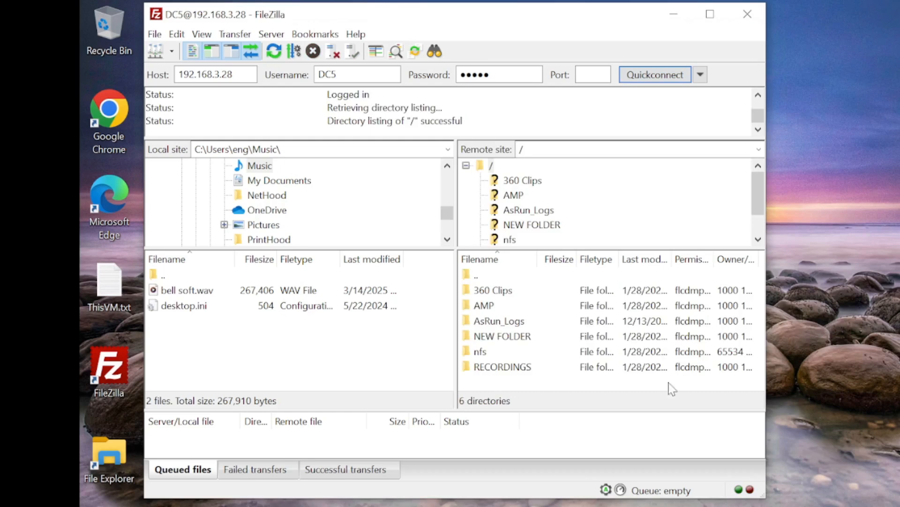
{"action": "double_click", "coordinate": [469, 291]}
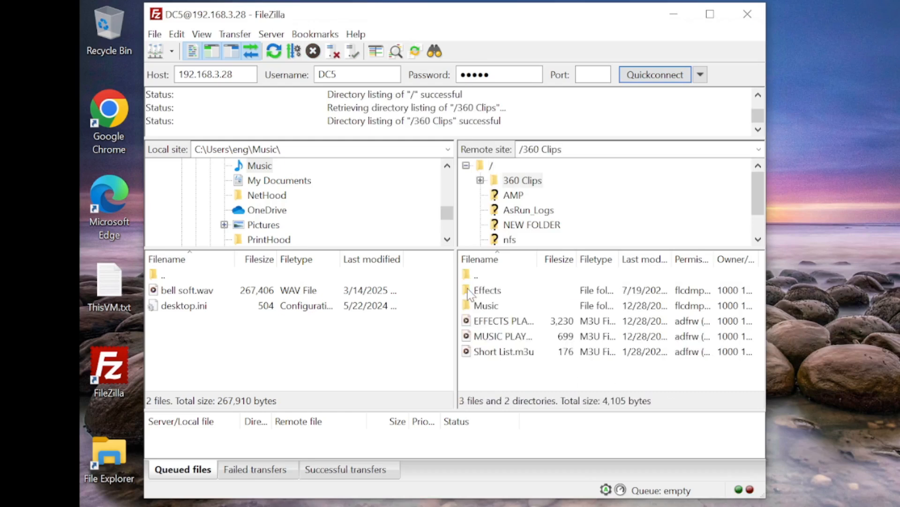
{"action": "double_click", "coordinate": [469, 291]}
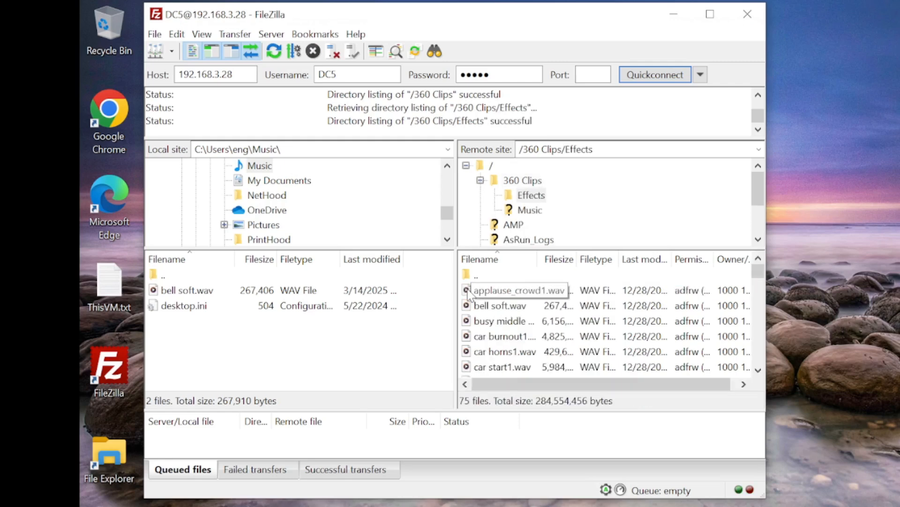
{"action": "left_click_drag", "start_coordinate": [490, 342], "coordinate": [343, 351]}
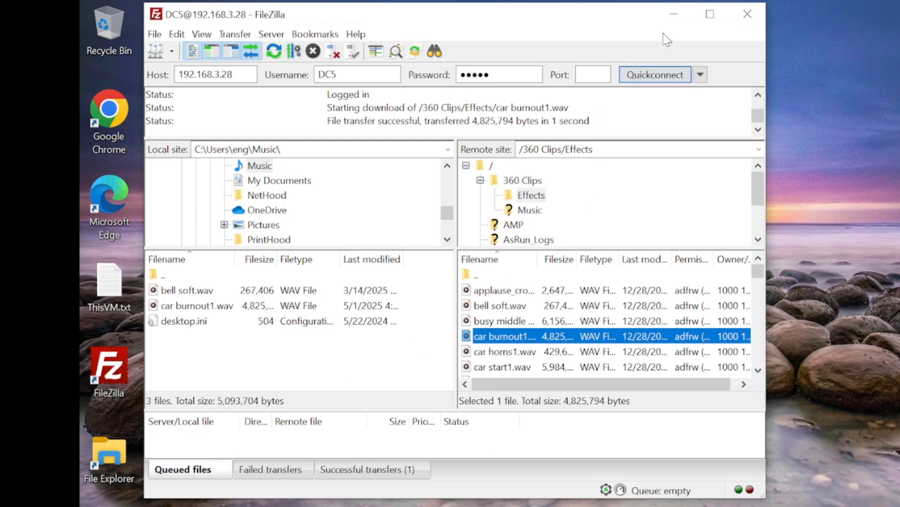
- Minimize FileZilla, switch to File Explorer and go to the network address \\192.168.3.28
{"action": "left_click", "coordinate": [675, 18]}
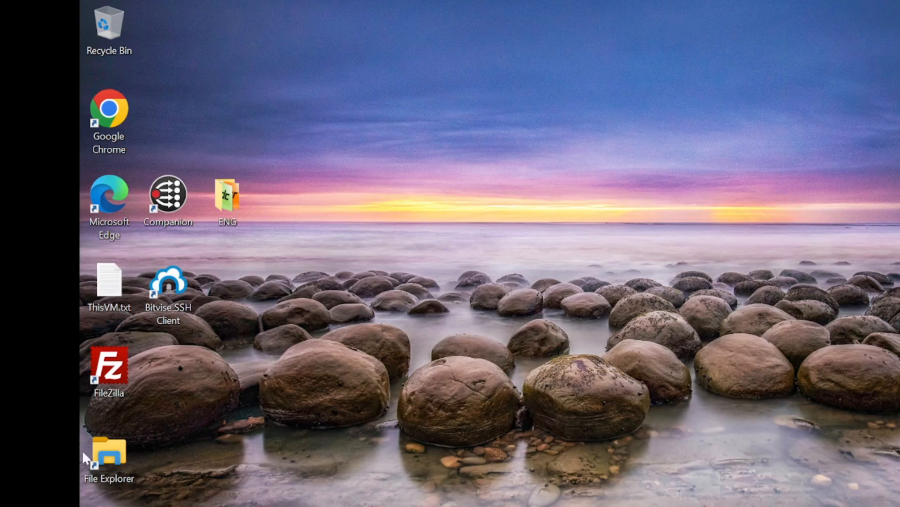
{"action": "double_click", "coordinate": [111, 453]}
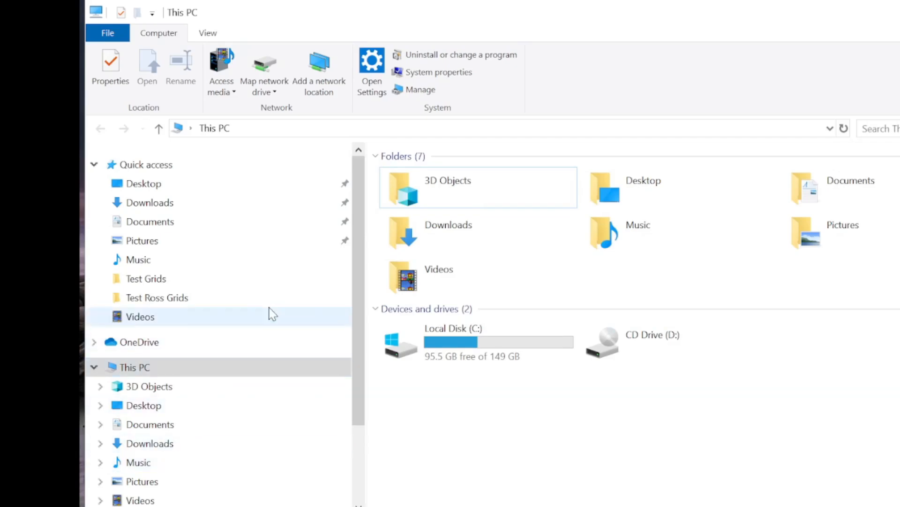
{"action": "left_click", "coordinate": [262, 129]}
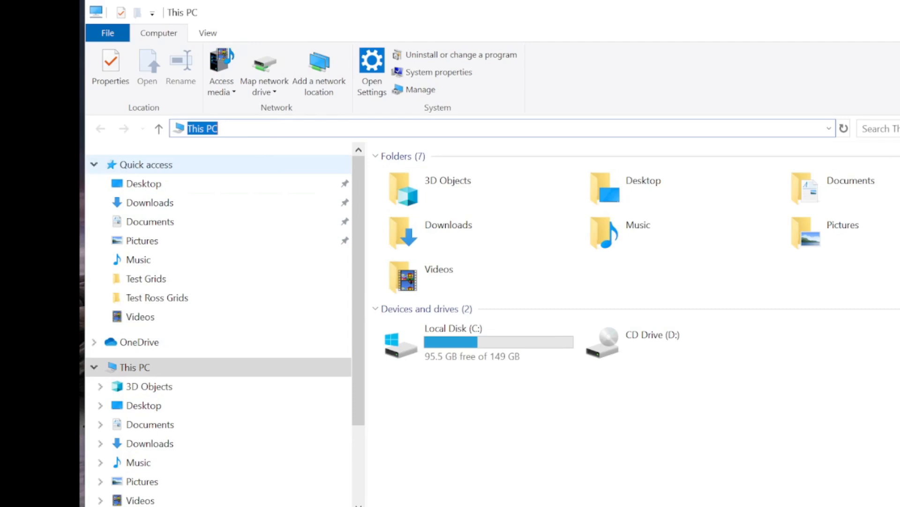
{"action": "key", "text": "BackSpace"}
{"action": "type", "text": "\\\\"}
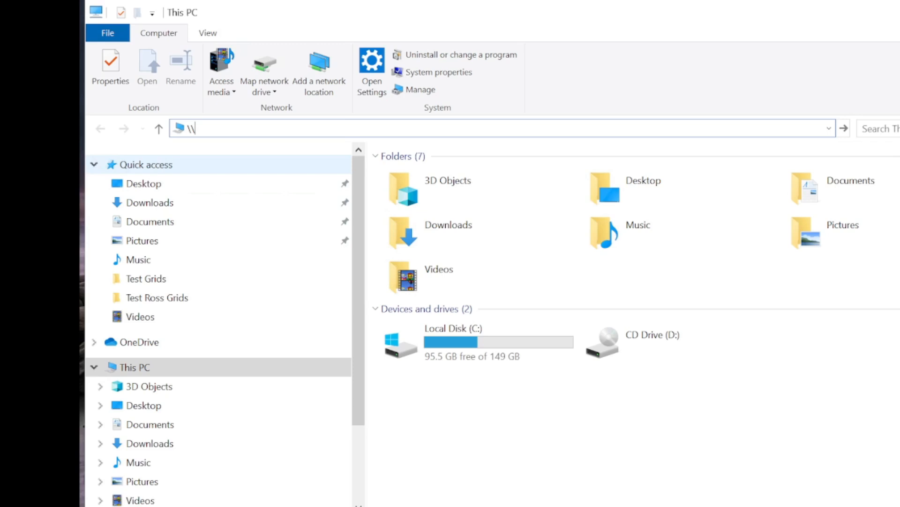
{"action": "type", "text": "192.168.3.28"}
{"action": "key", "text": "Return"}
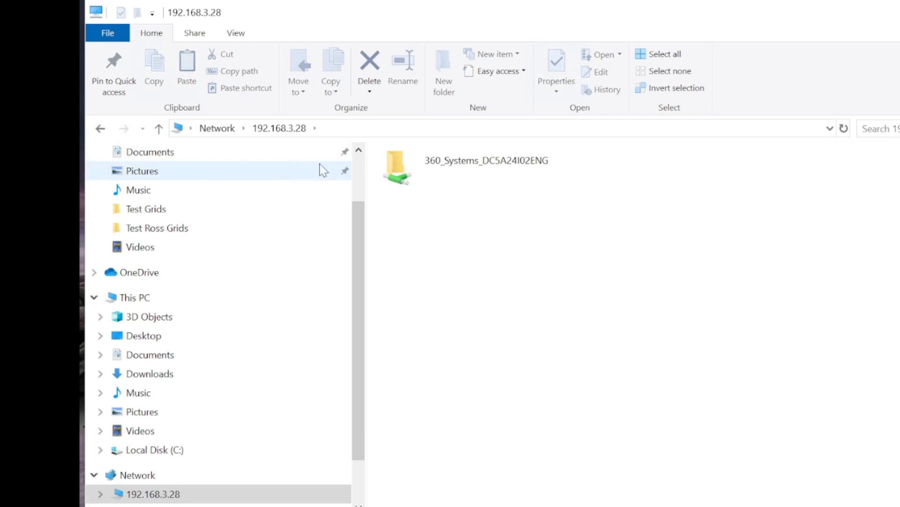
- Open the 360_Systems_DC5A24I02ENG share with user name DC5 and the file share password, and browse to 360 Clips\Effects
{"action": "double_click", "coordinate": [419, 177]}
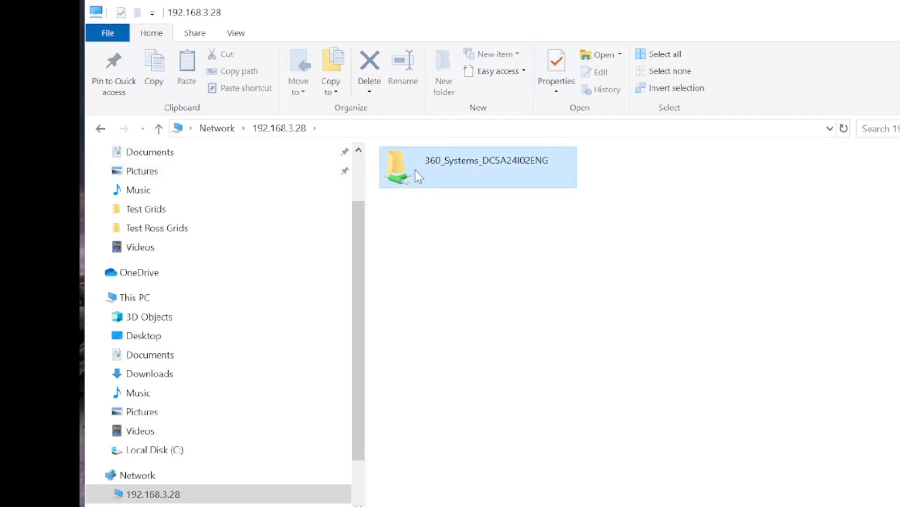
{"action": "type", "text": "DC5"}
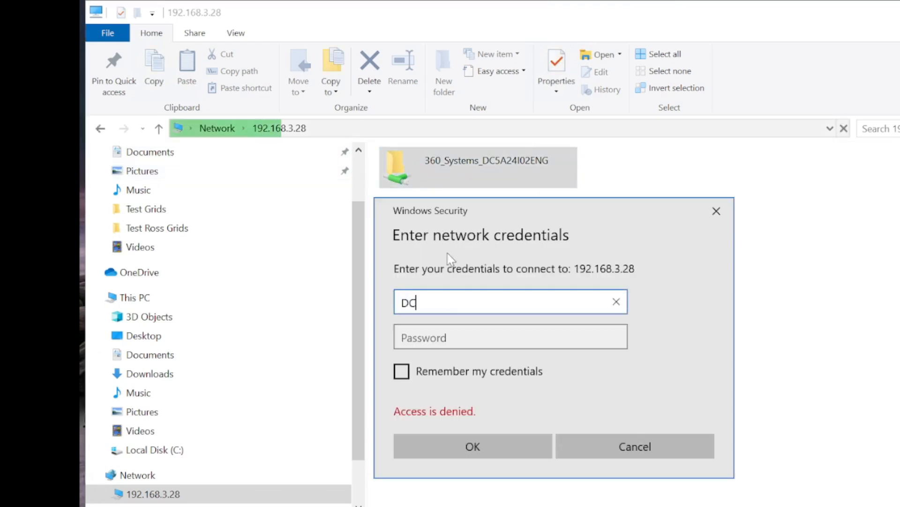
{"action": "key", "text": "Tab"}
{"action": "type", "text": "*****"}
{"action": "key", "text": "Return"}
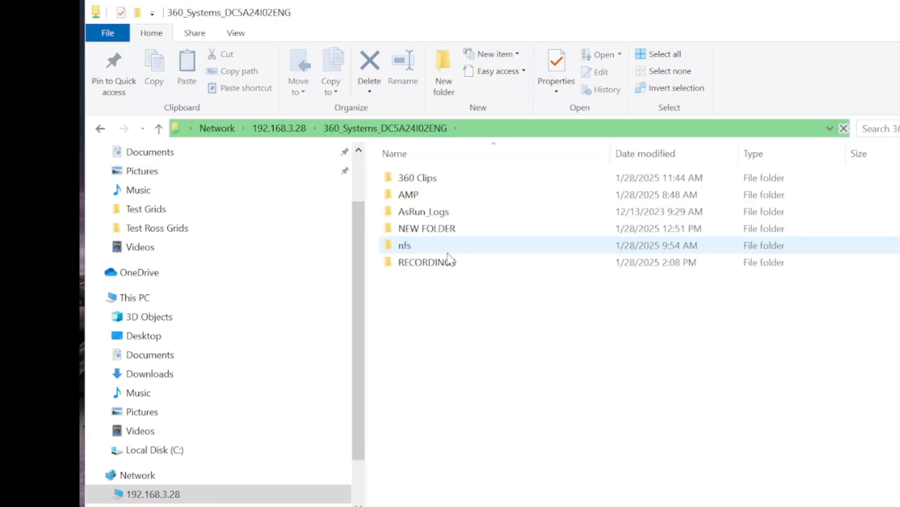
{"action": "double_click", "coordinate": [432, 179]}
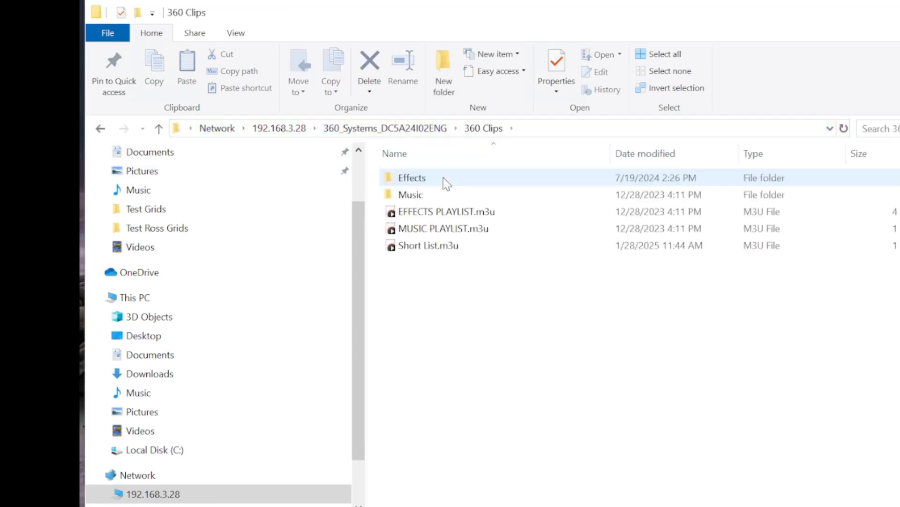
{"action": "double_click", "coordinate": [420, 179]}
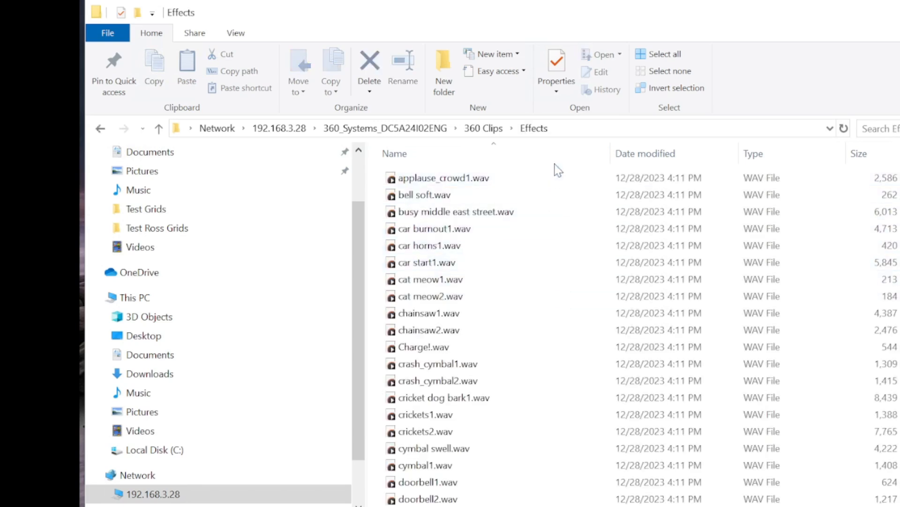
- Copy only the share portion of the folder path, \\192.168.3.28\360_Systems_DC5A24I02ENG
{"action": "left_click", "coordinate": [567, 128]}
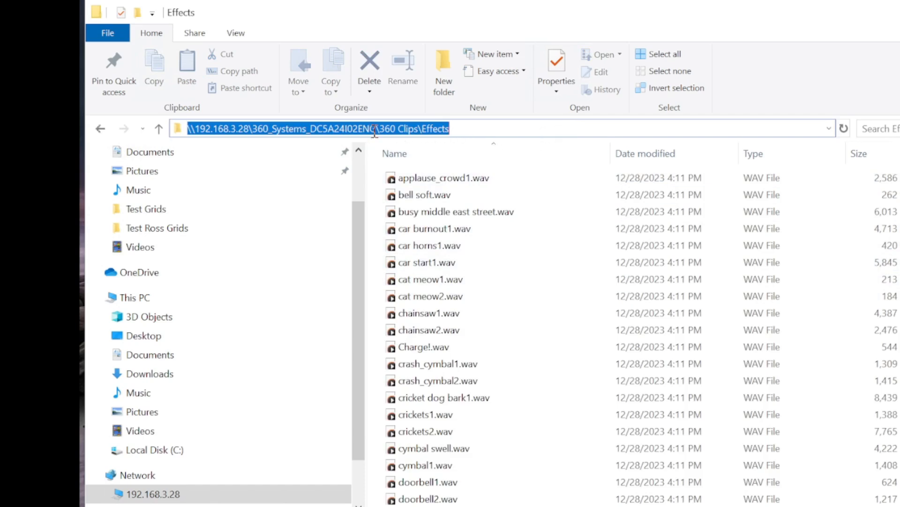
{"action": "left_click_drag", "start_coordinate": [378, 131], "coordinate": [190, 135]}
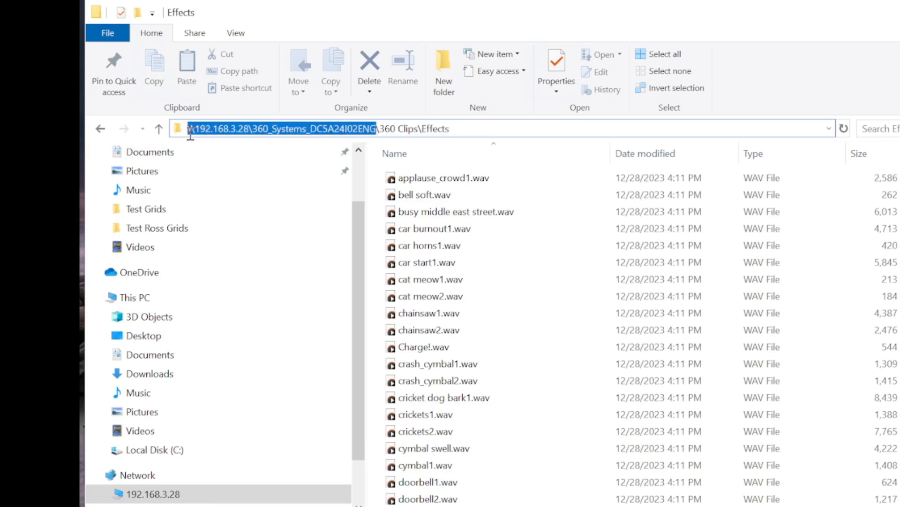
{"action": "right_click", "coordinate": [205, 132]}
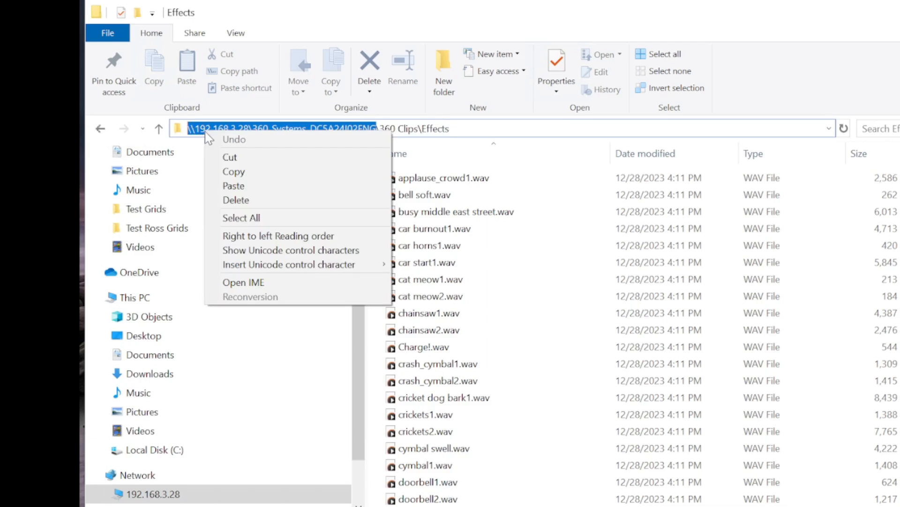
{"action": "left_click", "coordinate": [240, 173]}
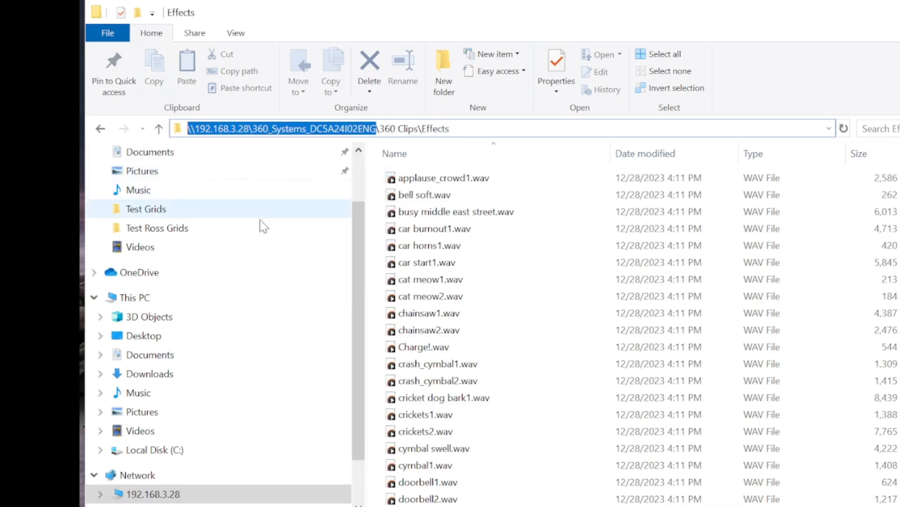
- Map the copied share path \\192.168.3.28\360_Systems_DC5A24I02ENG as network drive N:
{"action": "right_click", "coordinate": [144, 303]}
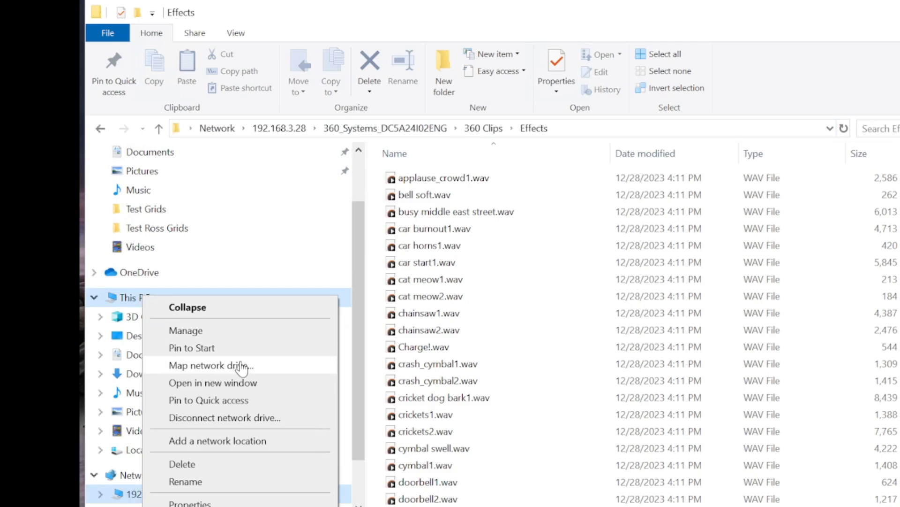
{"action": "left_click", "coordinate": [271, 371]}
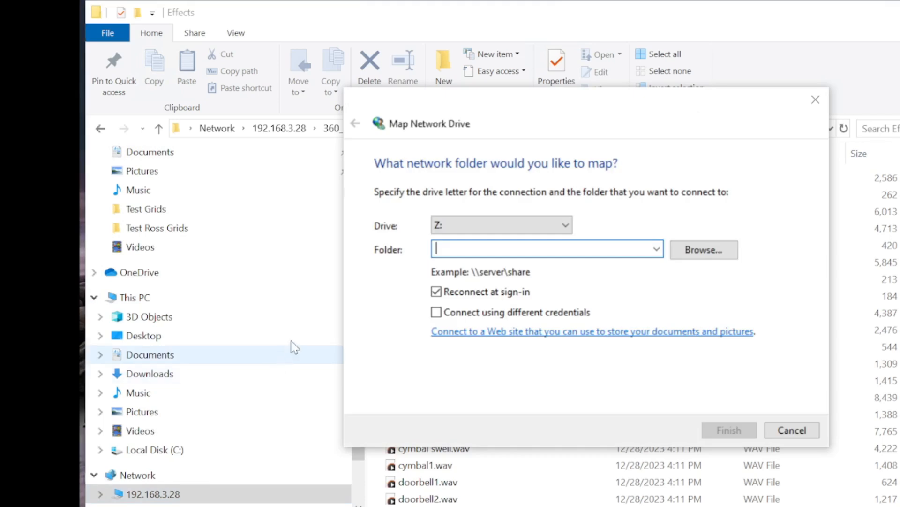
{"action": "left_click", "coordinate": [501, 225]}
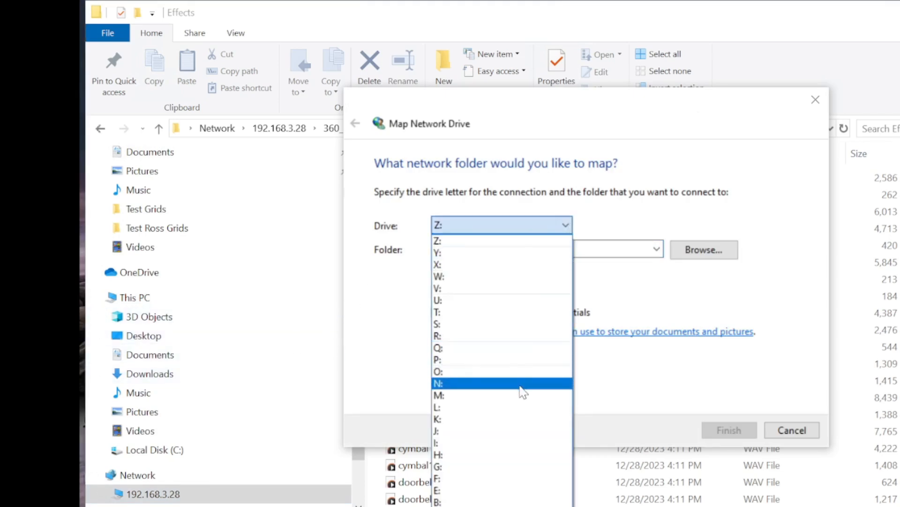
{"action": "left_click", "coordinate": [522, 383]}
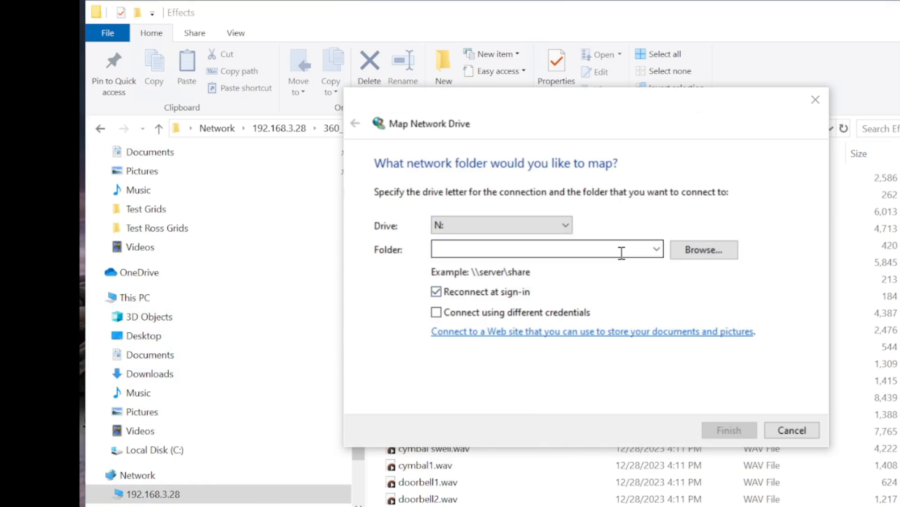
{"action": "right_click", "coordinate": [597, 246]}
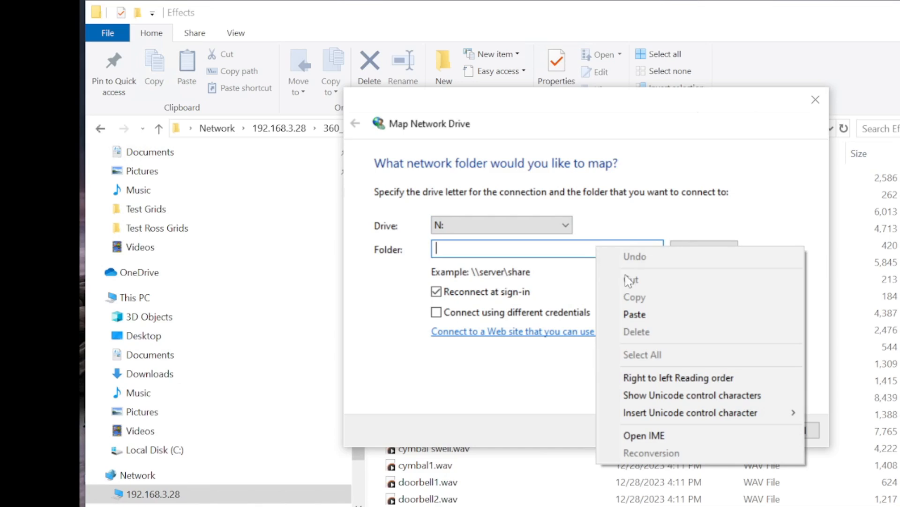
{"action": "left_click", "coordinate": [638, 315]}
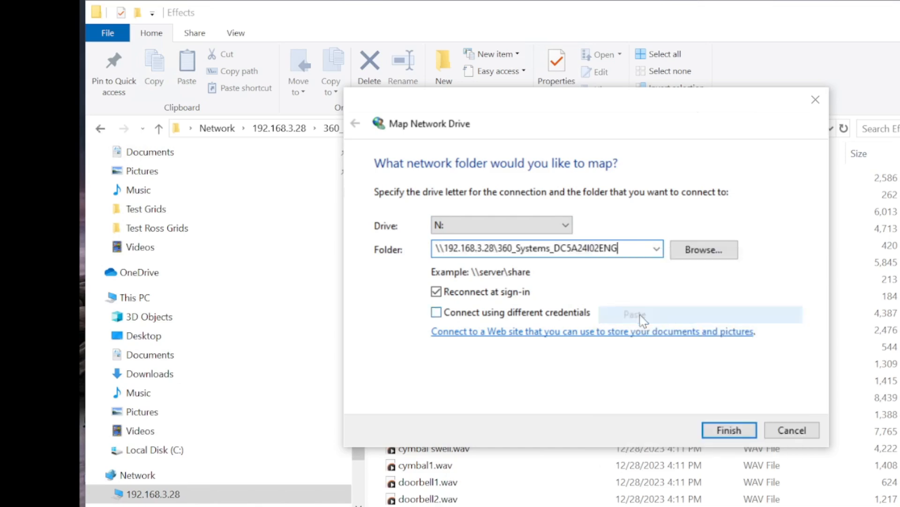
{"action": "left_click", "coordinate": [735, 434]}
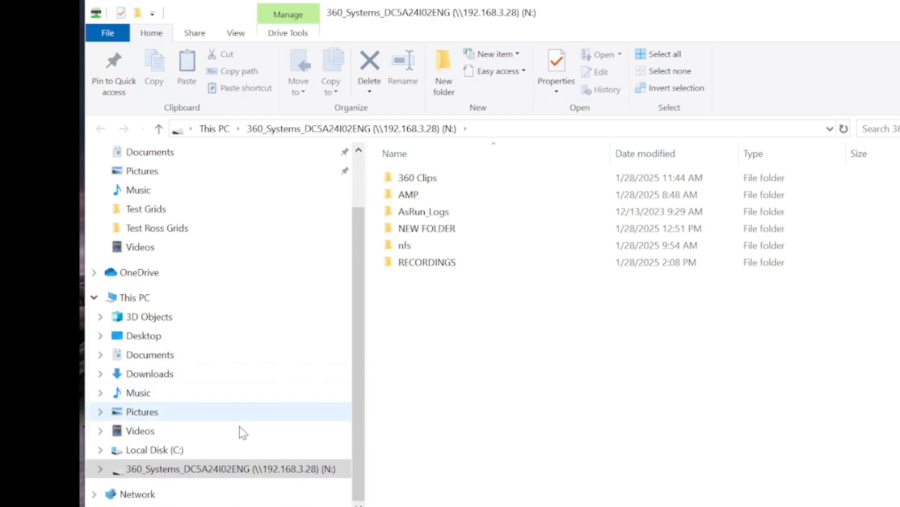
- View the contents of Local Disk (C:), return to mapped drive N: and open its 360 Clips folder
{"action": "left_click", "coordinate": [159, 450]}
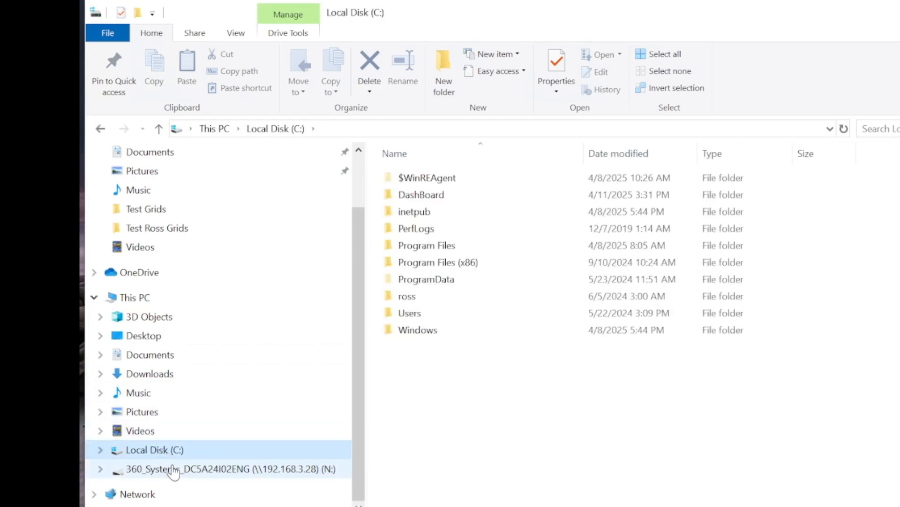
{"action": "left_click", "coordinate": [174, 469]}
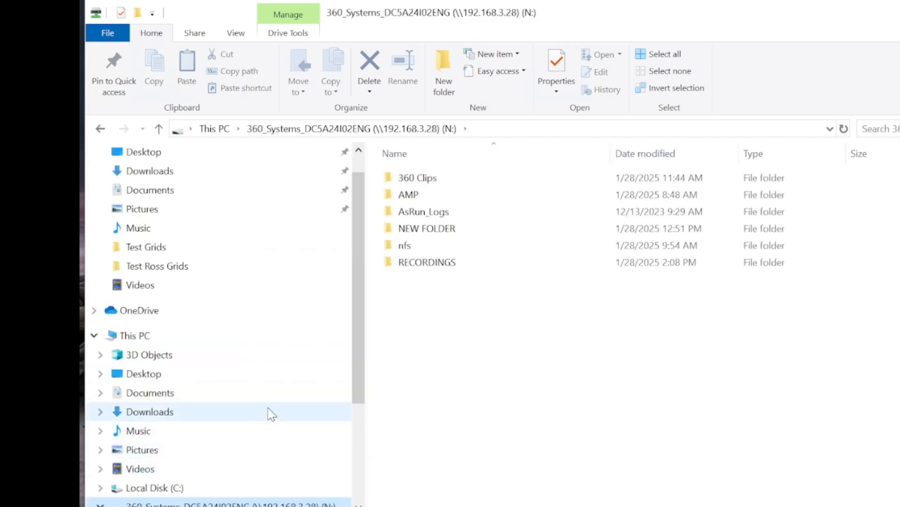
{"action": "double_click", "coordinate": [419, 181]}
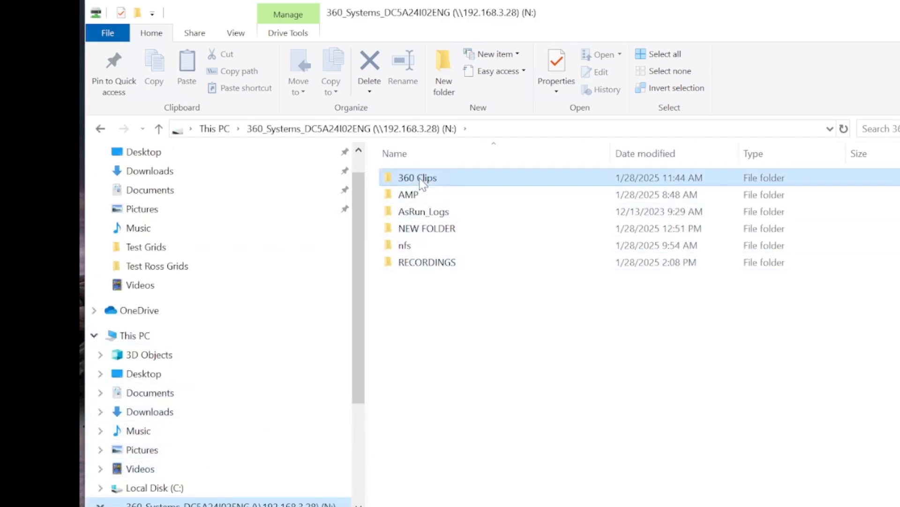